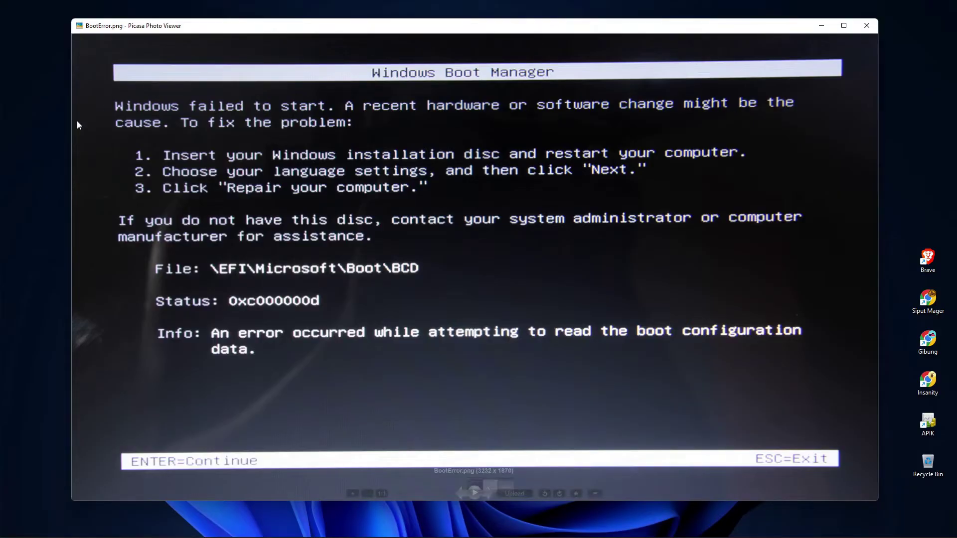
Step: Step forward to the Missing DVD Driver.png screenshot, then back to BootError.png
click(488, 494)
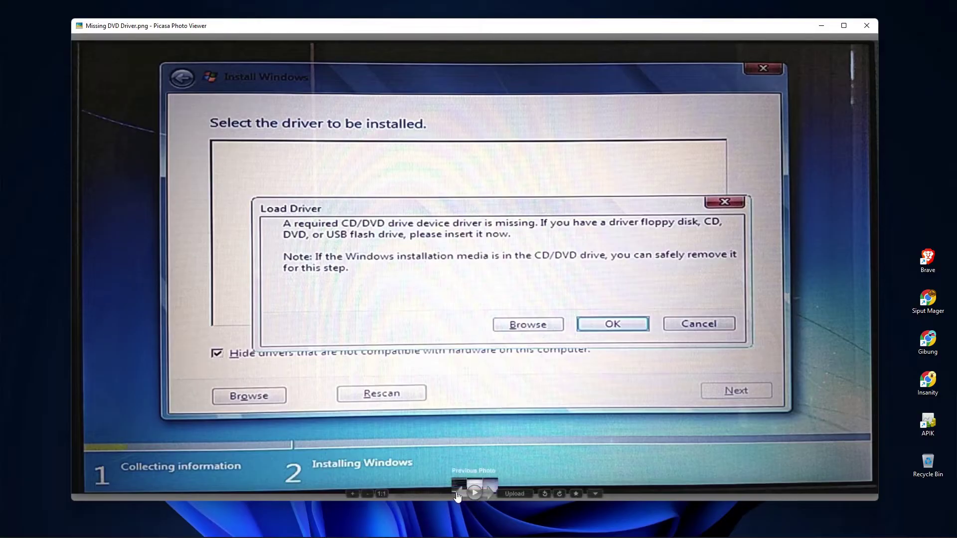
click(457, 496)
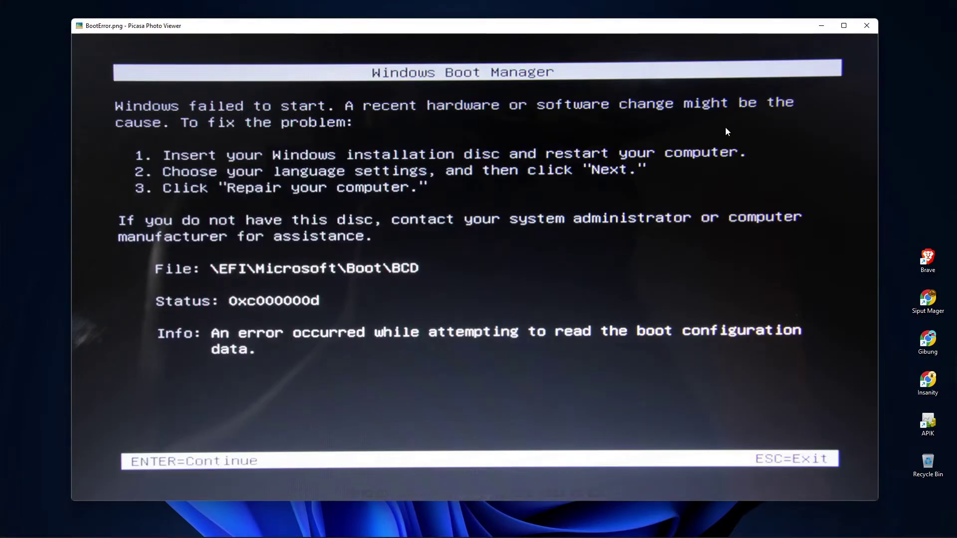
click(491, 492)
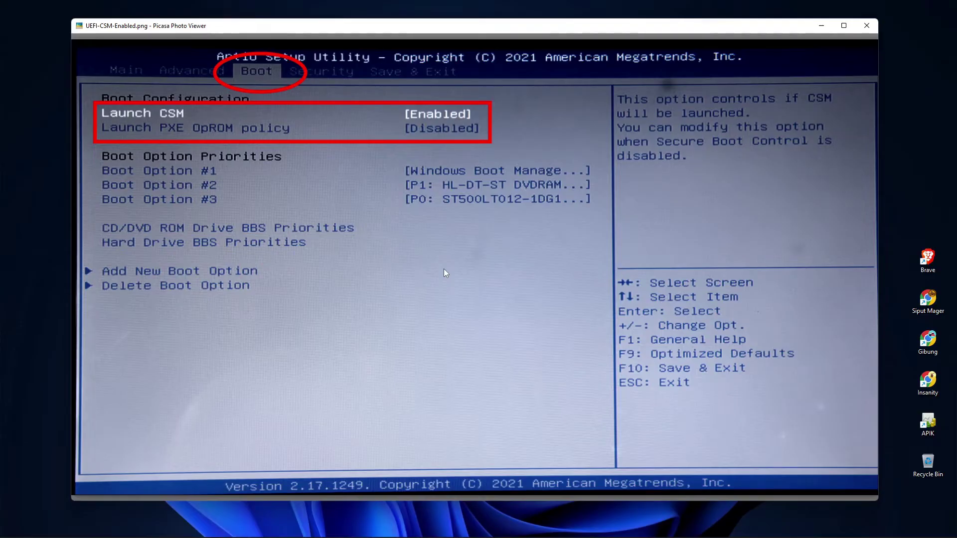
click(464, 496)
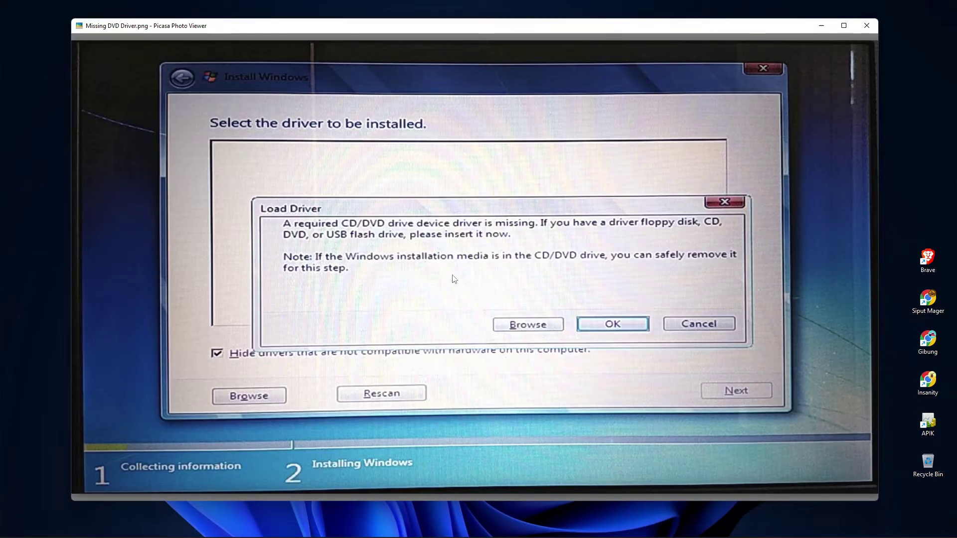
Step: Minimize Picasa Photo Viewer and bring the browser showing rufus.ie to the front
click(822, 29)
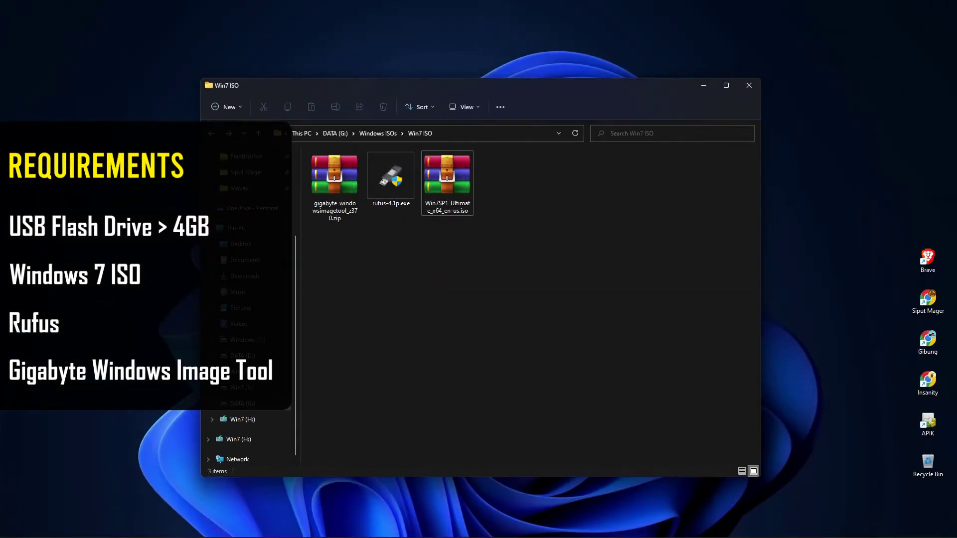
click(634, 527)
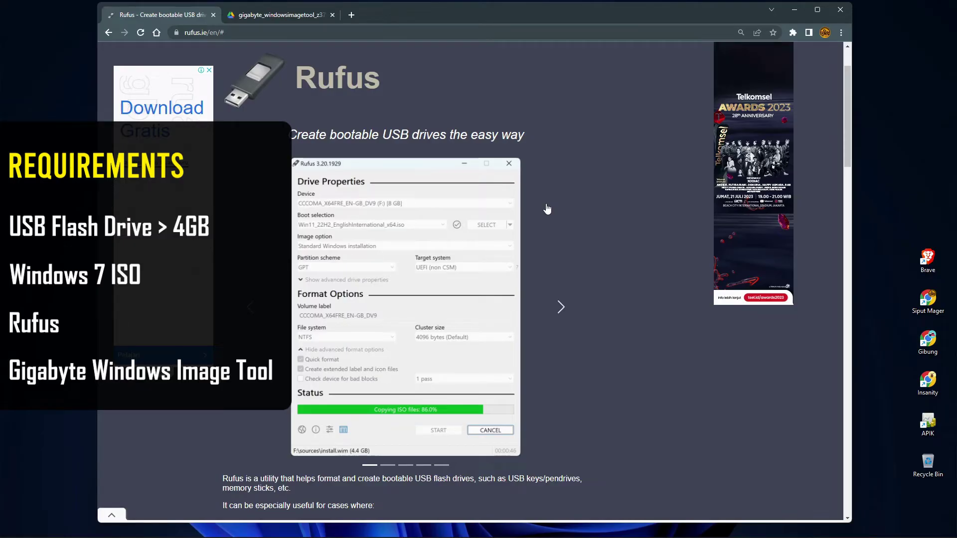
Step: Switch to the Google Drive tab previewing gigabyte_windowsimagetool_z370.zip
click(286, 16)
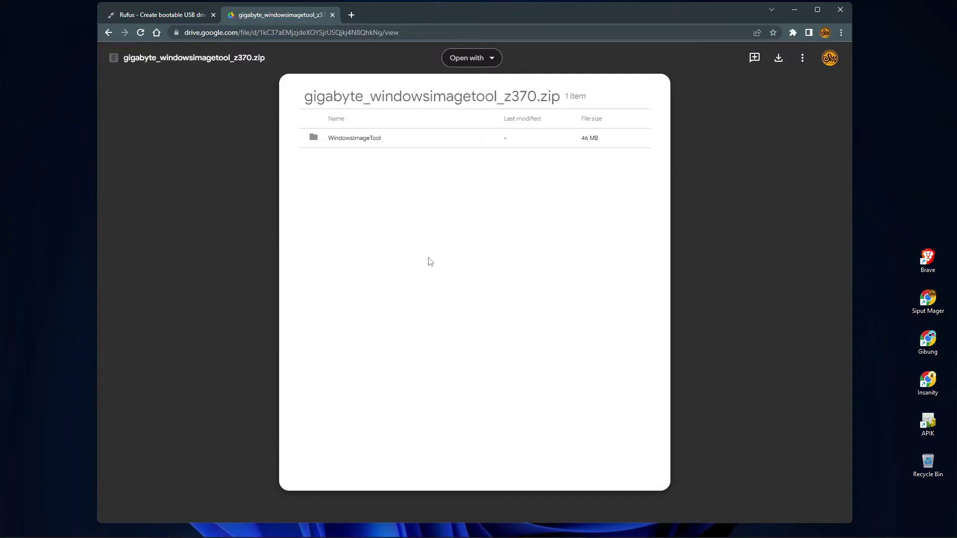
Step: Show the Rufus site's download section, then start and cancel the Gigabyte zip download from Drive
click(163, 21)
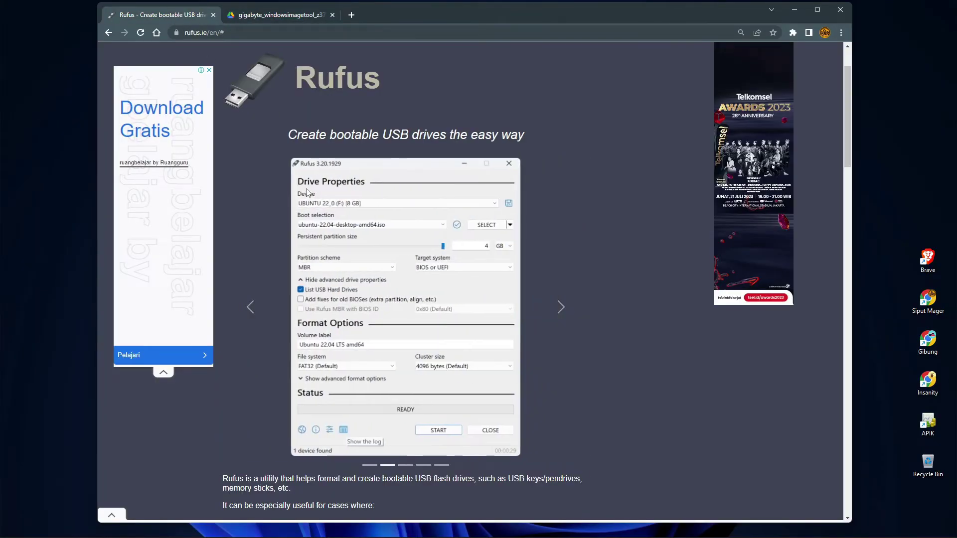
scroll(299, 175, down, 8)
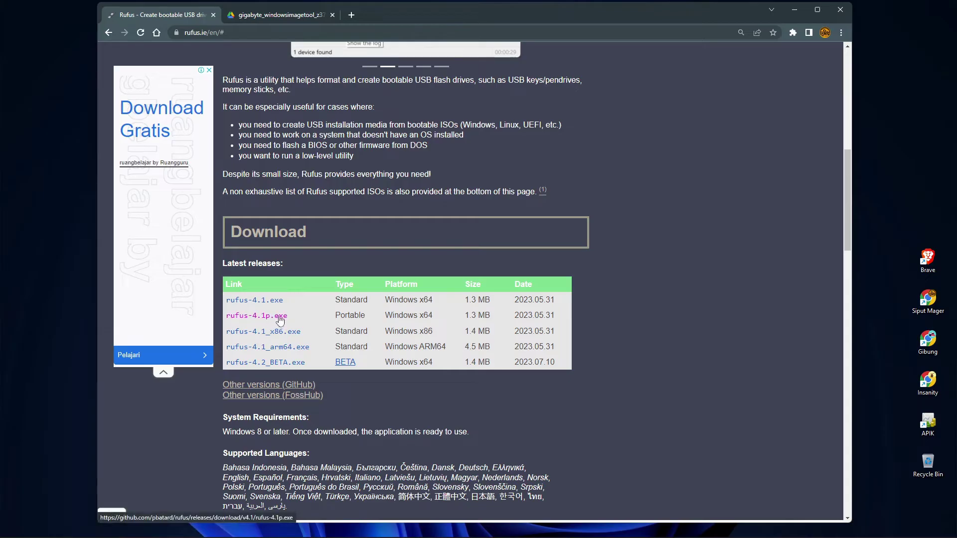
click(251, 15)
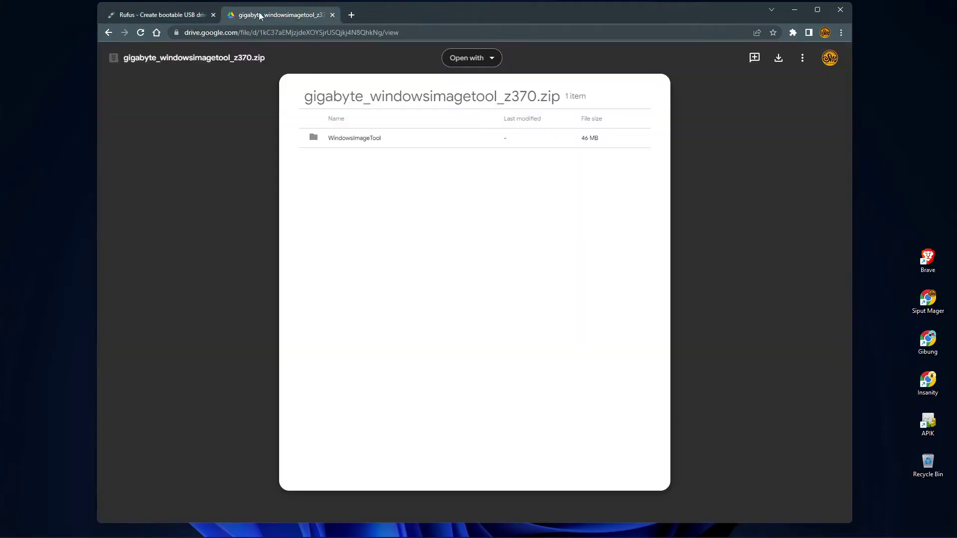
click(778, 58)
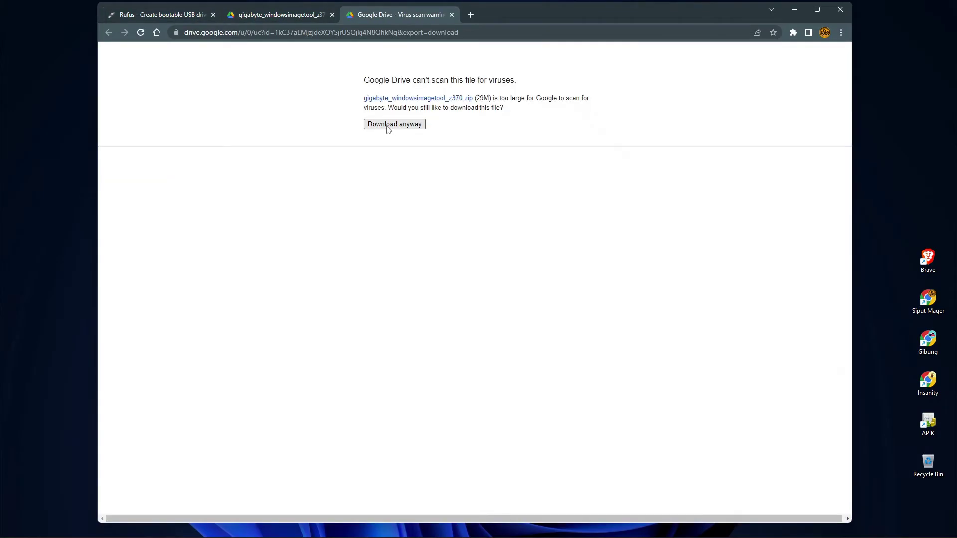
click(390, 127)
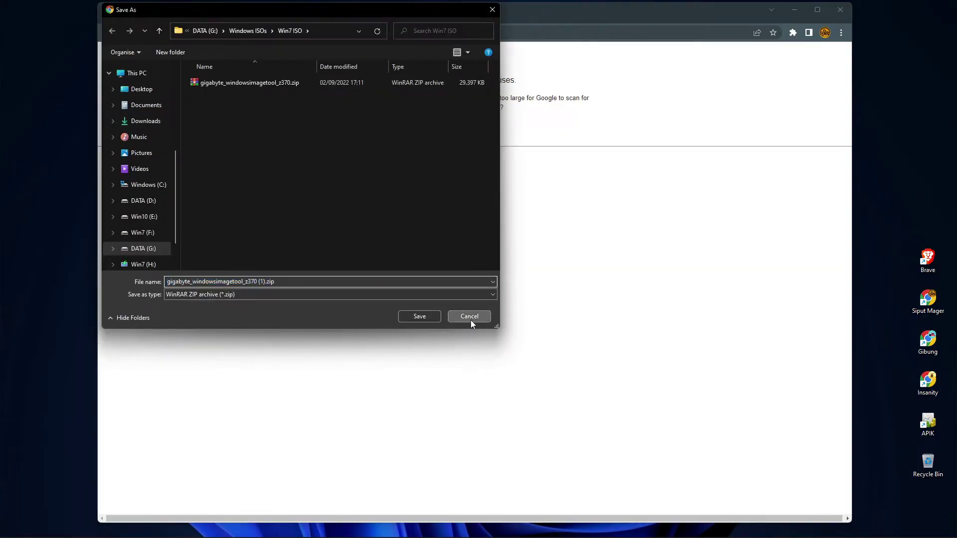
click(470, 319)
Step: Close the virus-warning tab, minimize Chrome, and select rufus-4.1p.exe in the Win7 ISO folder
click(452, 15)
click(792, 11)
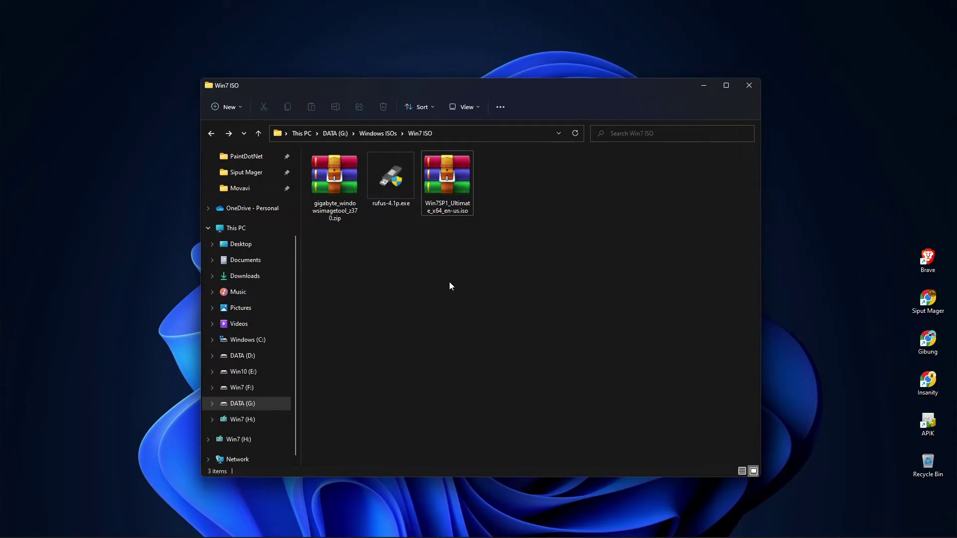
click(384, 170)
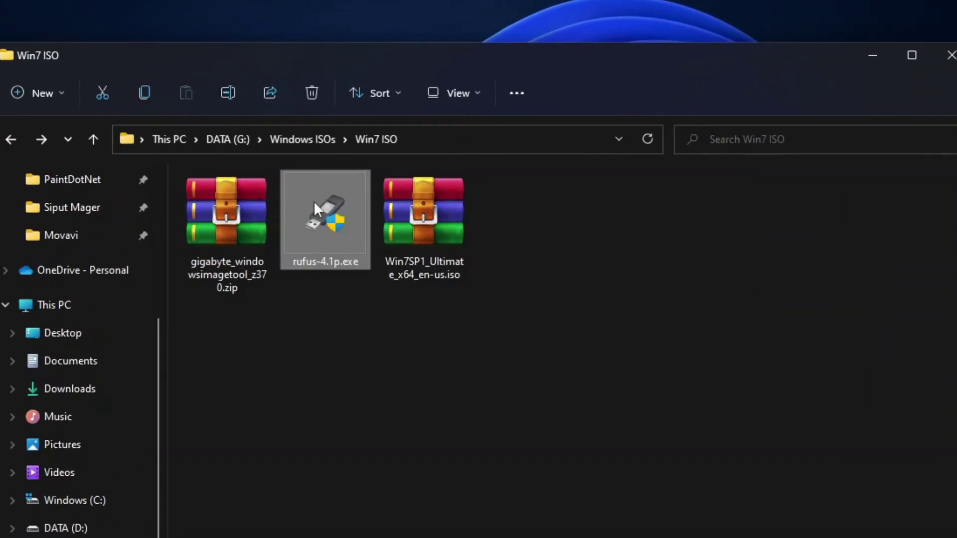
Step: Minimize File Explorer to reveal Rufus 4.1 Portable and open its Device list
click(862, 63)
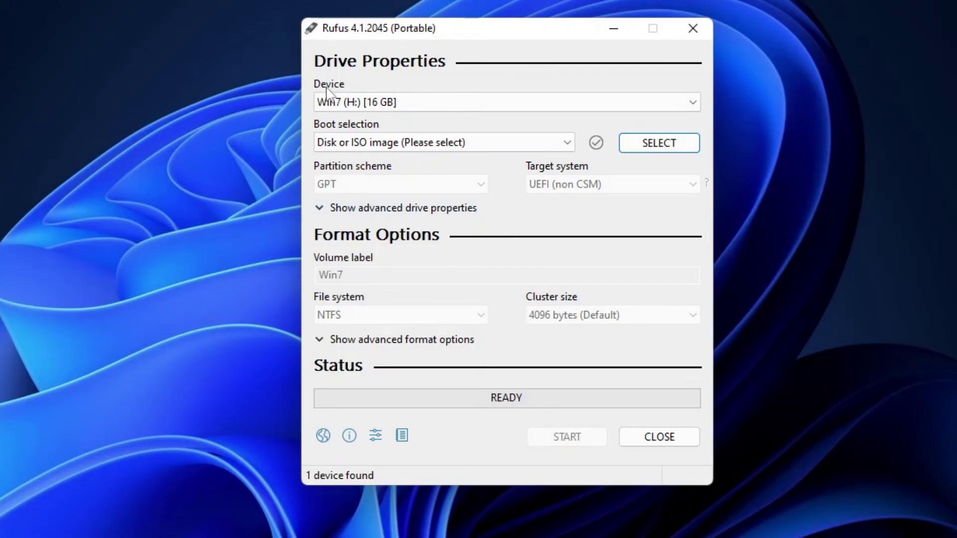
click(555, 102)
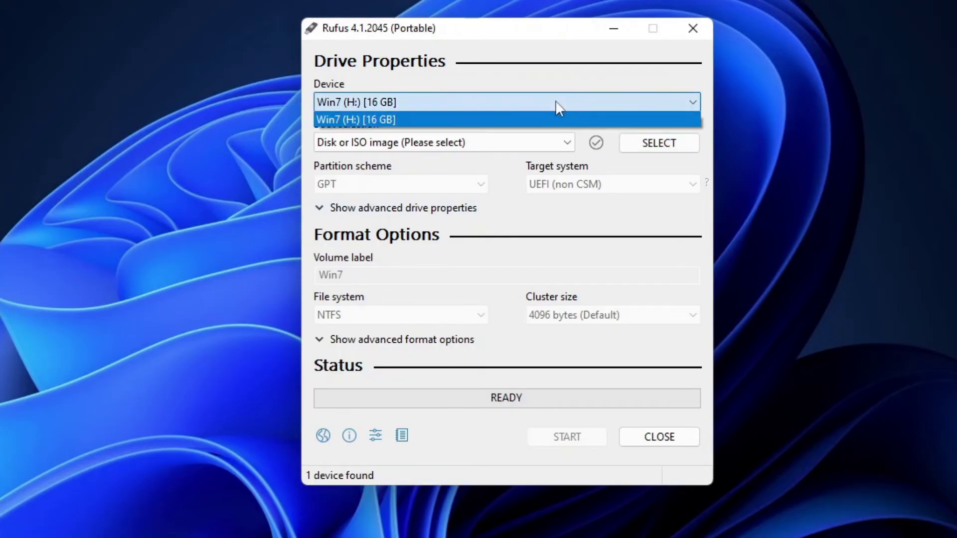
Step: Keep Win7 (H:) [16 GB] and Disk or ISO image, then load Win7SP1_Ultimate_x64_en-us.iso
click(487, 119)
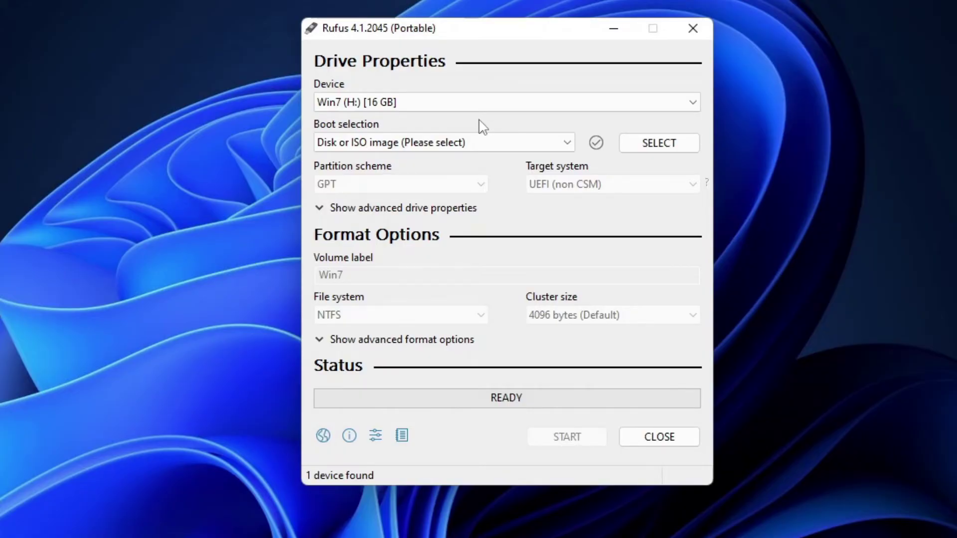
click(530, 144)
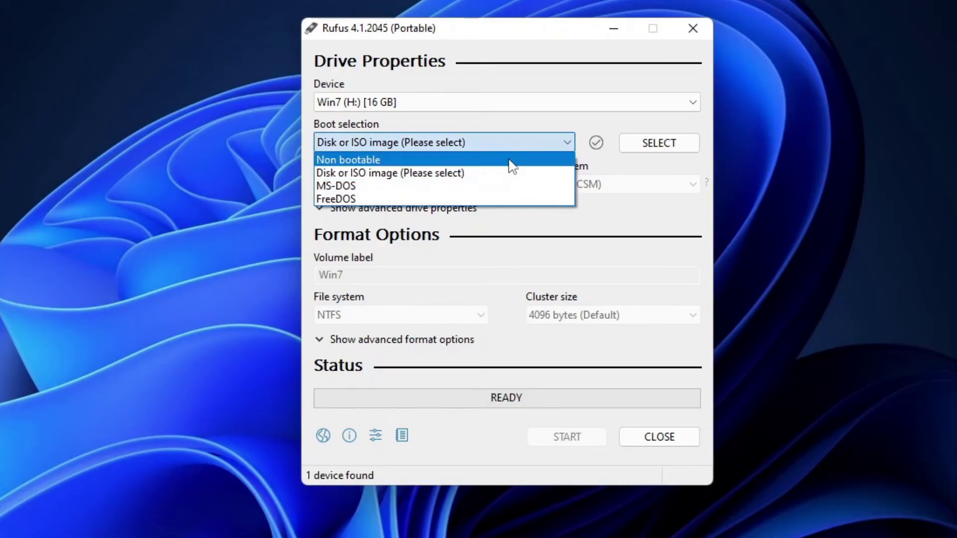
click(498, 173)
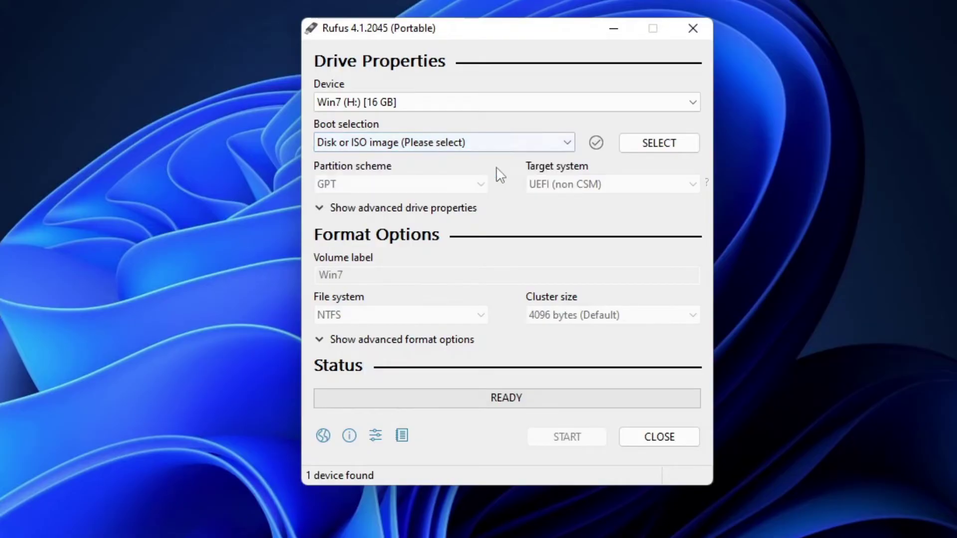
click(663, 144)
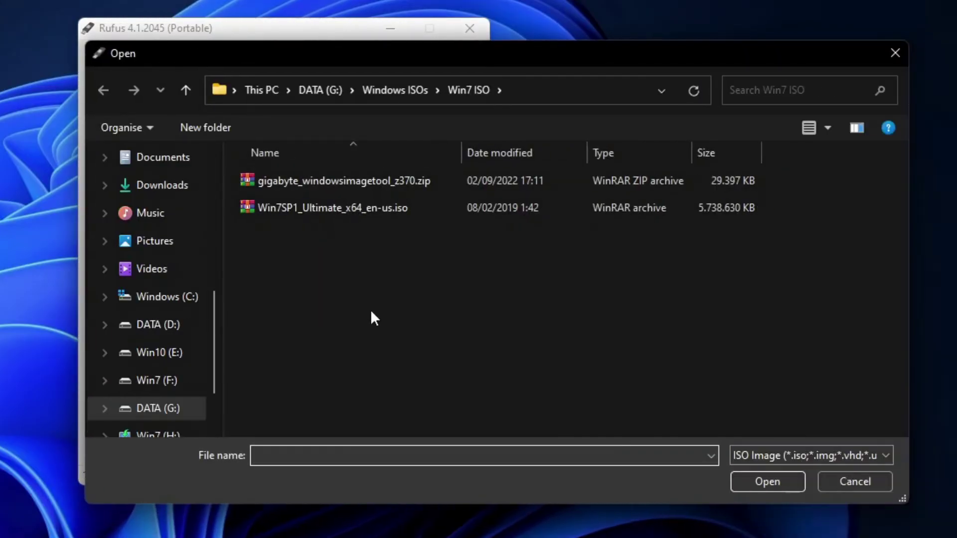
click(311, 210)
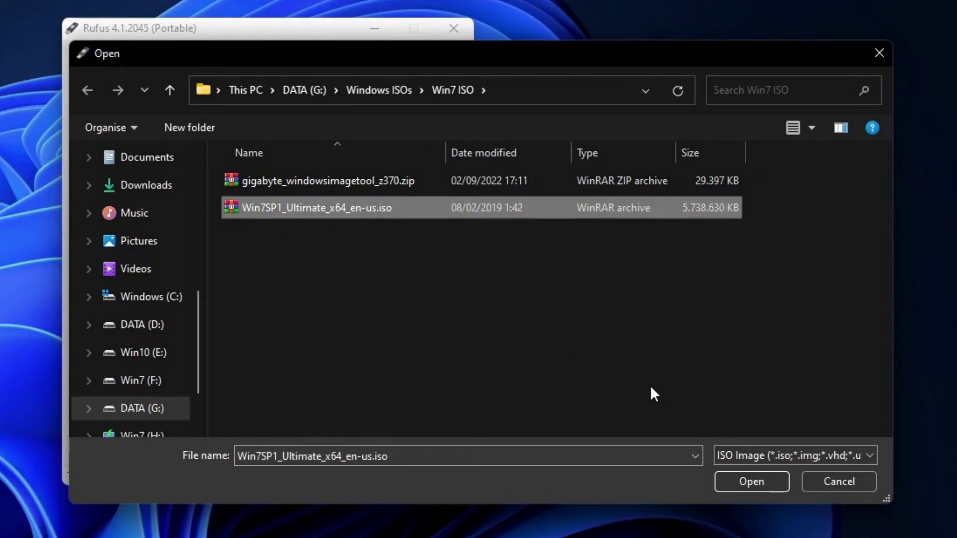
click(752, 479)
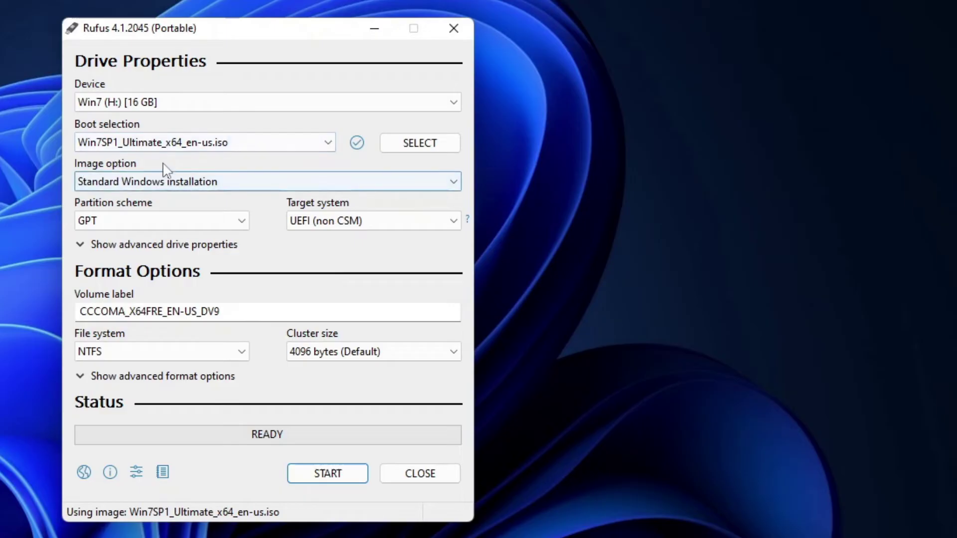
click(158, 183)
click(158, 183)
click(243, 219)
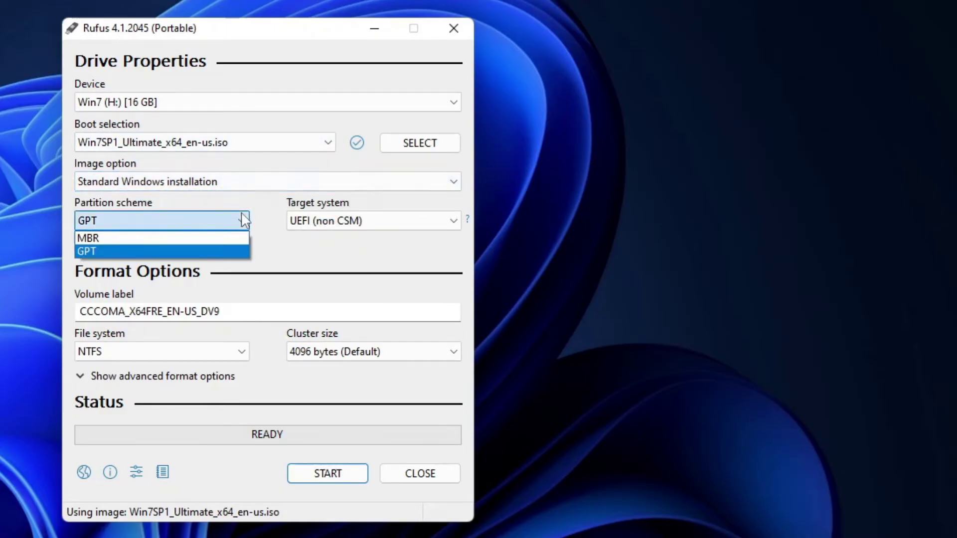
click(215, 251)
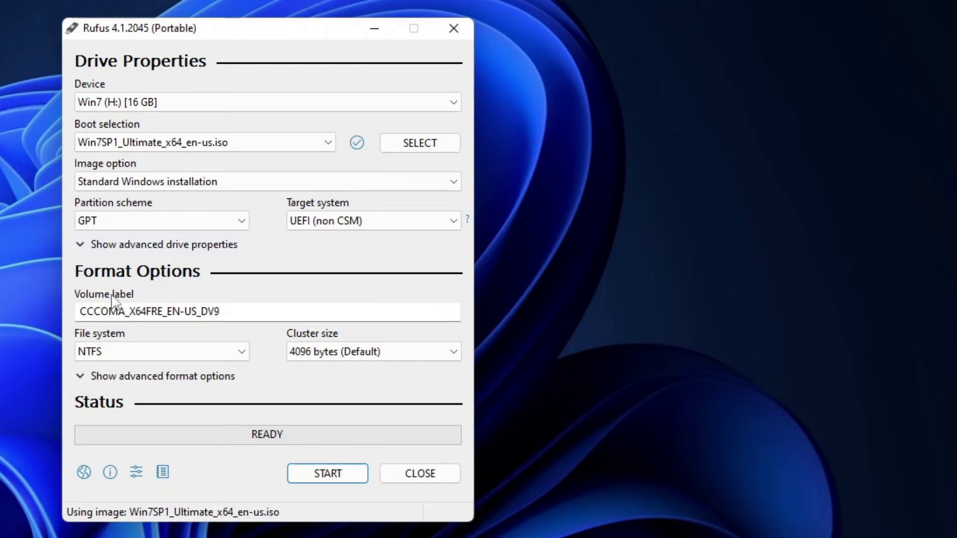
click(244, 313)
drag(245, 313, 62, 332)
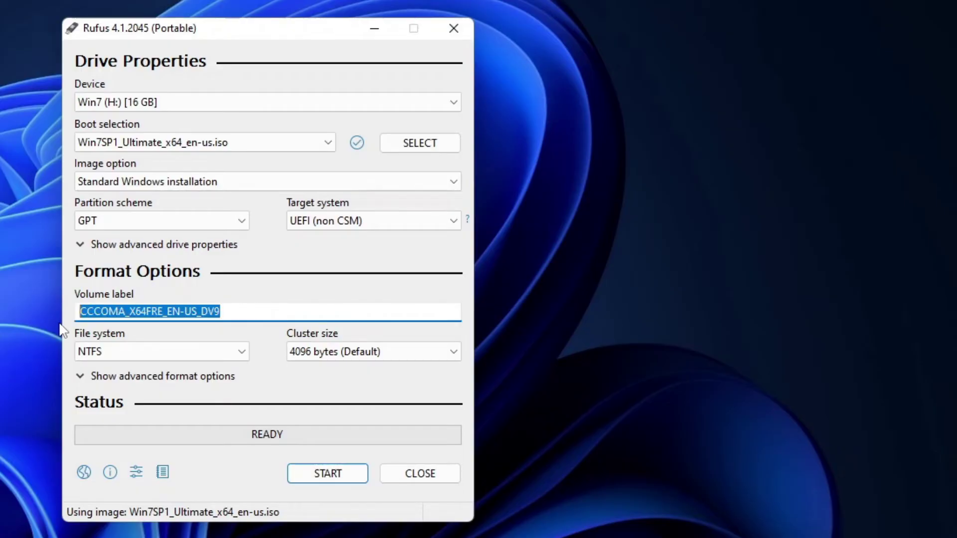
Step: Set the volume label to 'Windows 7' and show the advanced format options
text(Windows )
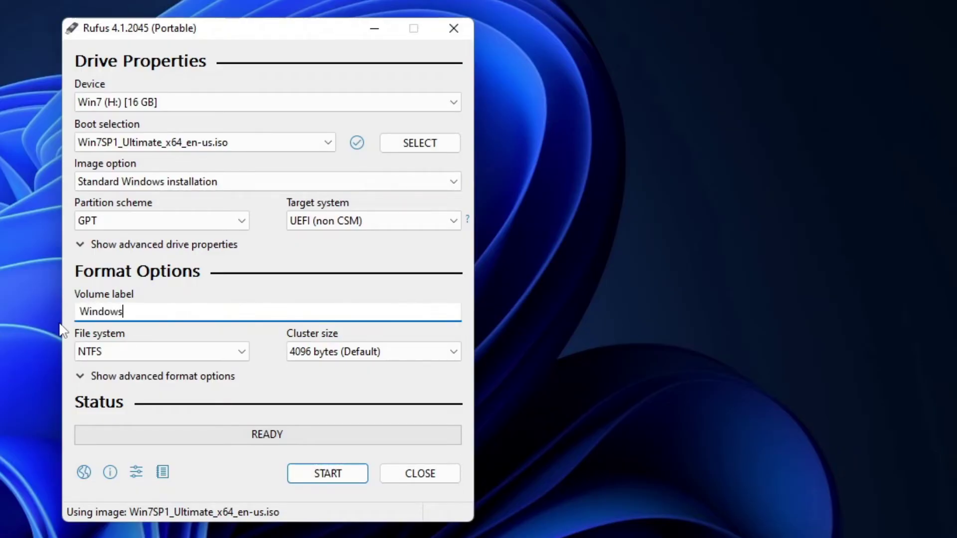
text(7)
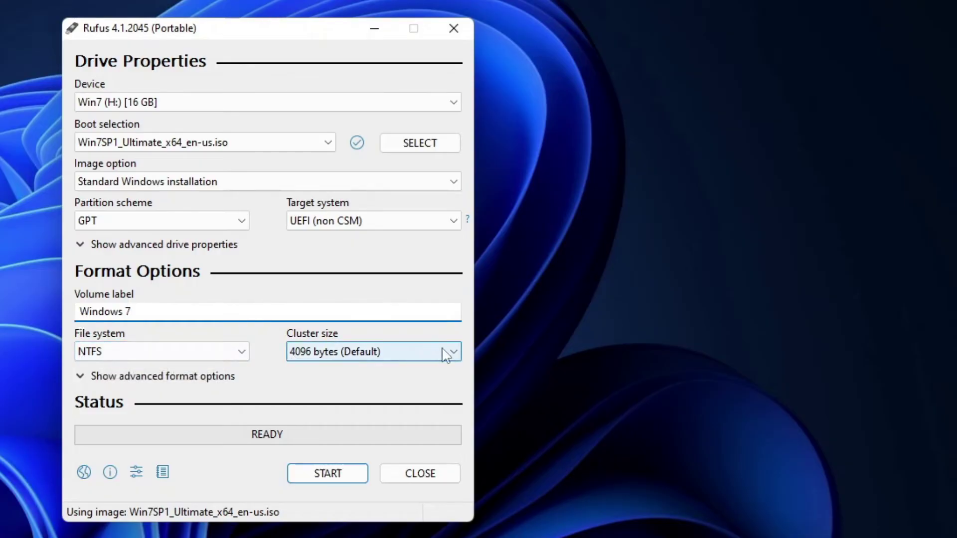
click(204, 378)
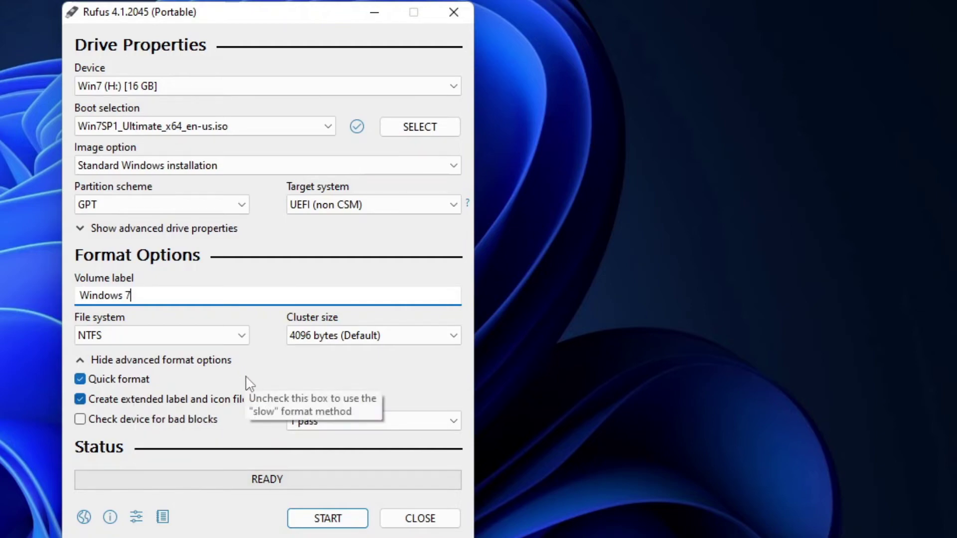
Step: Write the image to the USB drive, accept the data-erase warning, and close Rufus when READY
click(342, 520)
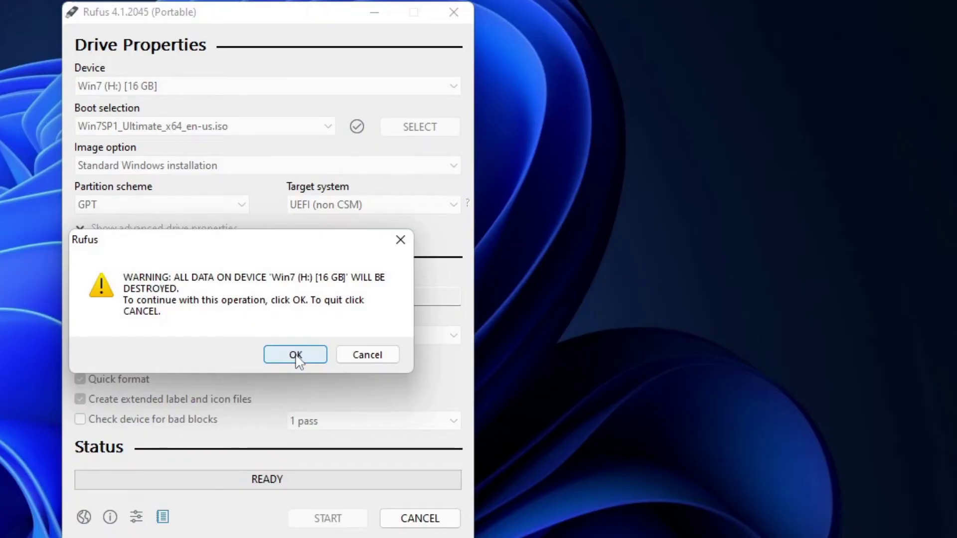
click(296, 356)
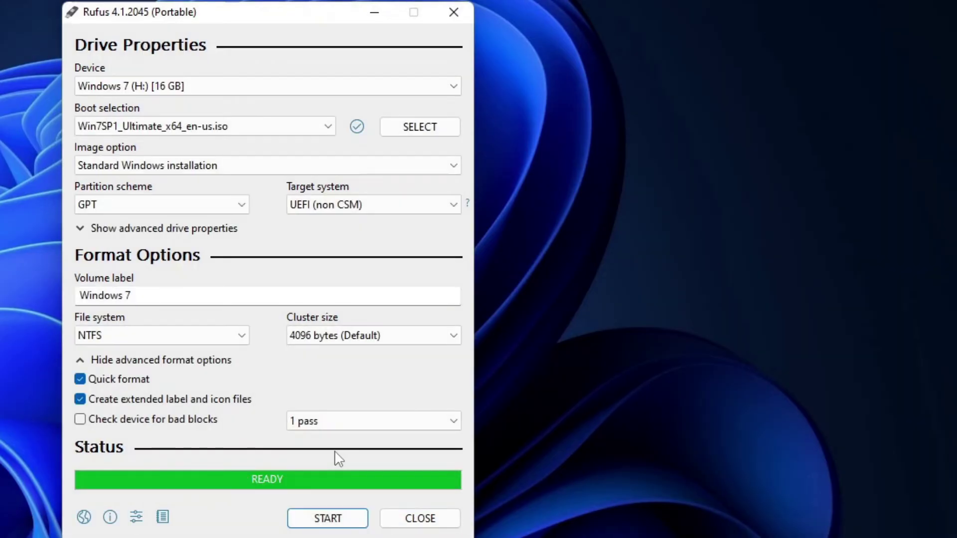
click(421, 519)
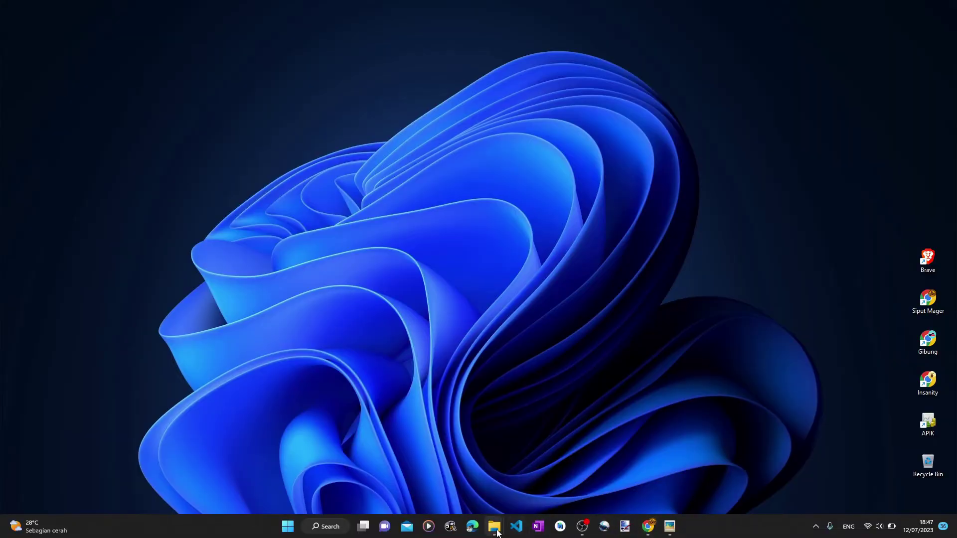
Step: Extract gigabyte_windowsimagetool_z370.zip with Extract Here and run WindowsImageTool.exe from the new folder
mouse_move(497, 532)
click(452, 475)
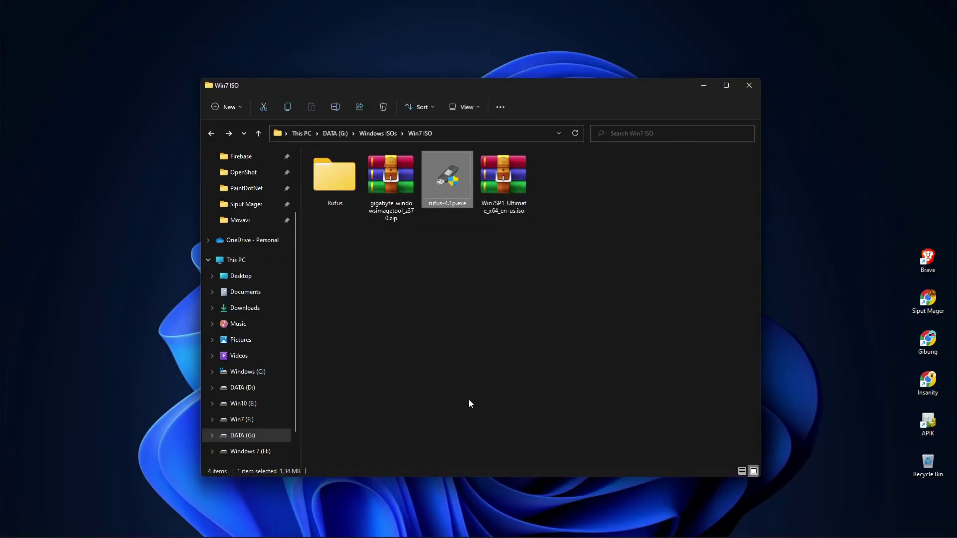
click(465, 392)
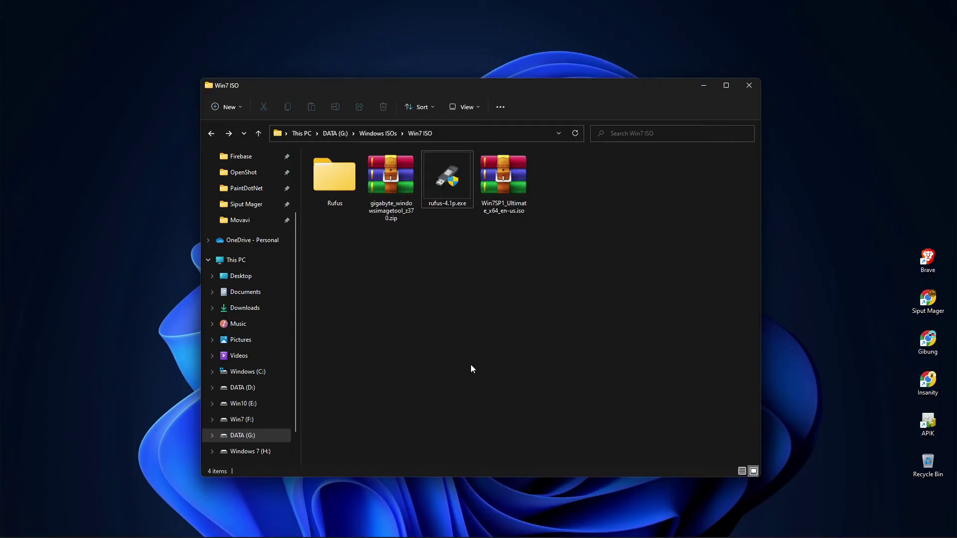
click(391, 182)
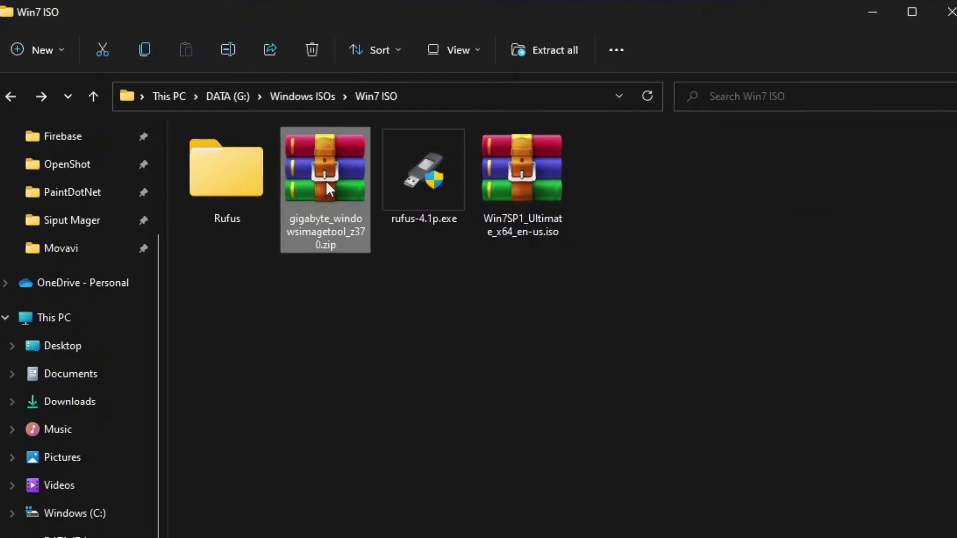
right_click(326, 181)
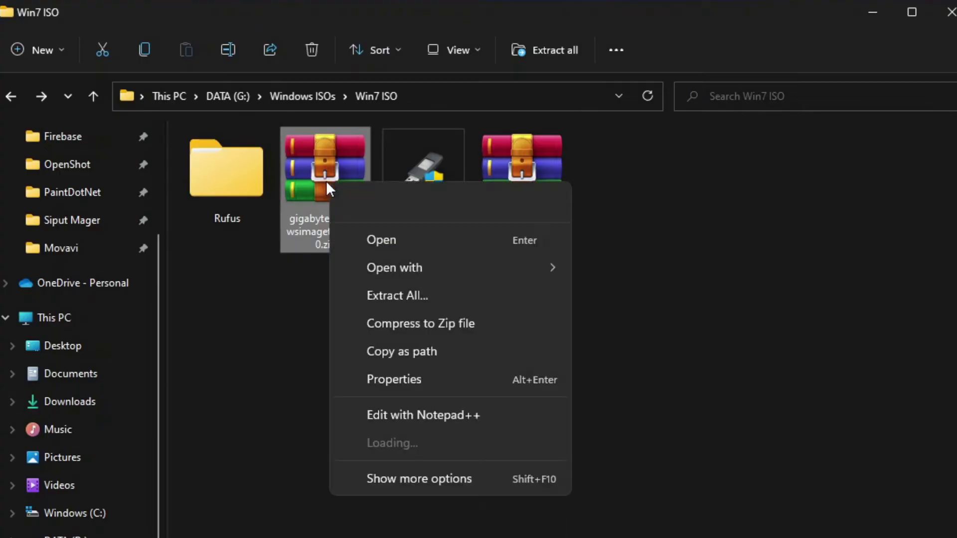
click(436, 479)
click(527, 145)
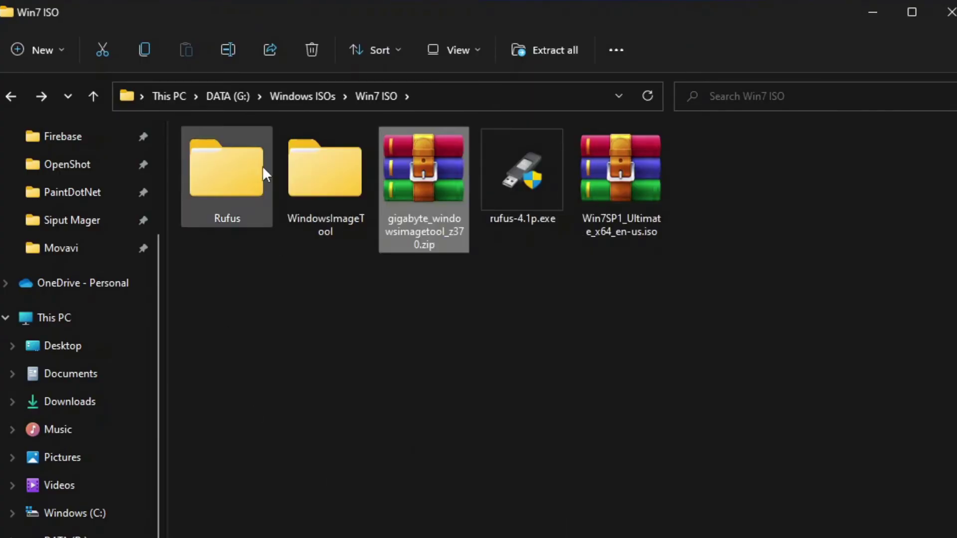
double_click(338, 169)
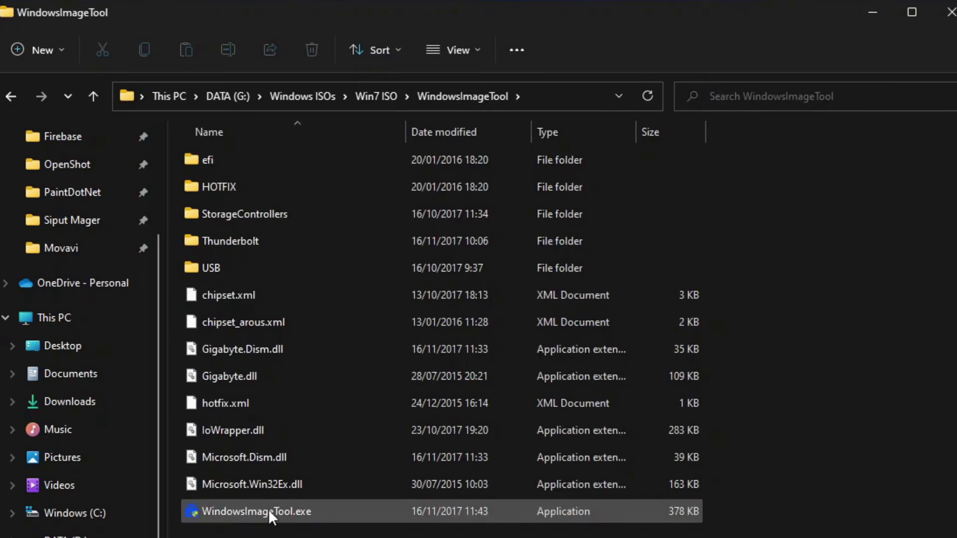
double_click(268, 509)
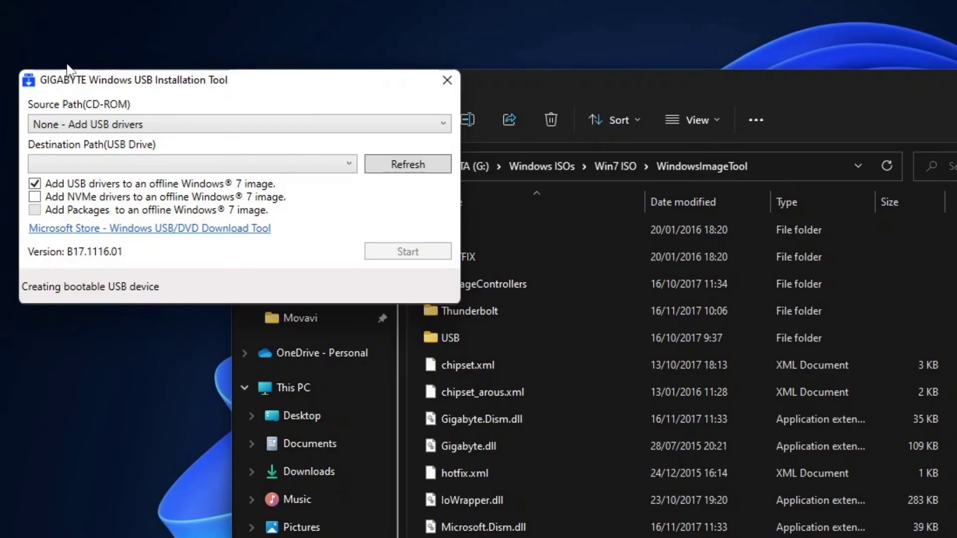
Step: Choose H:\ (Windows 7) as the destination drive and close the Gigabyte tool once it finishes
click(336, 169)
click(258, 187)
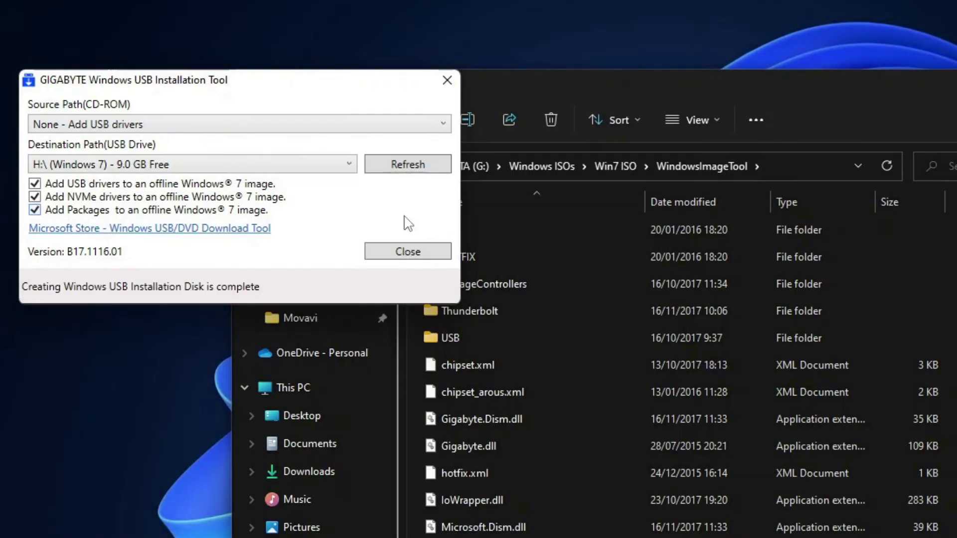
click(424, 252)
Step: Open the Windows 7 (H:) USB drive from the navigation pane to view its files
scroll(262, 375, down, 1)
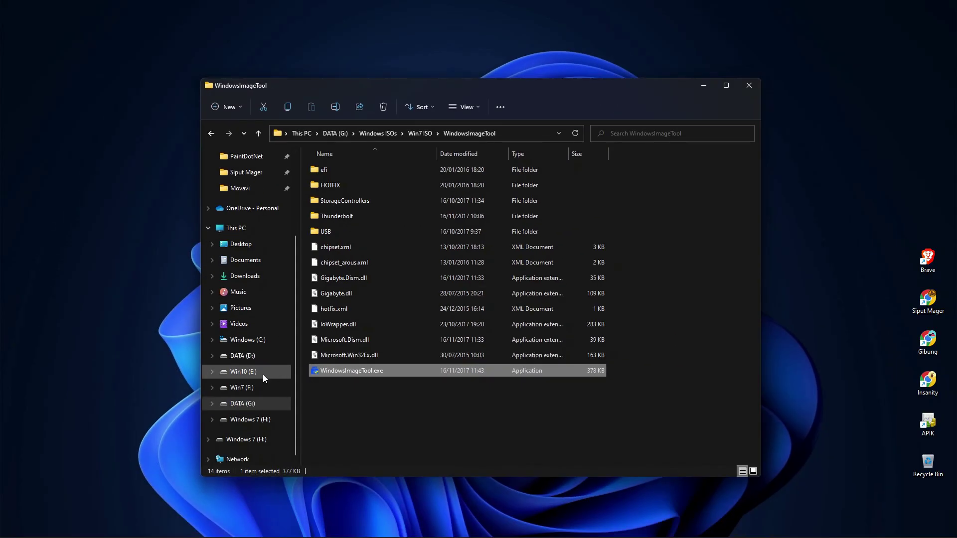
click(249, 404)
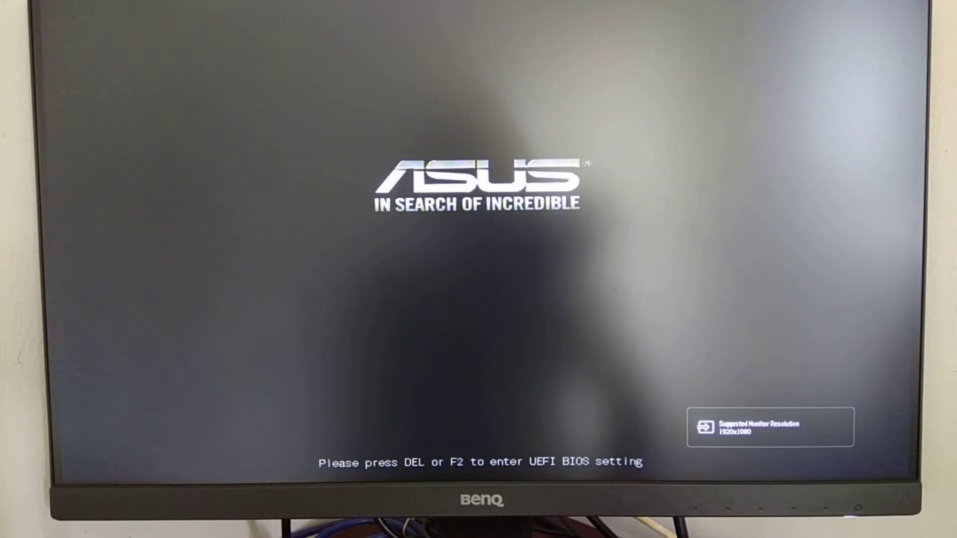
Step: Enter the ASUS UEFI BIOS Advanced Mode and review the Boot > CSM settings
key(Delete)
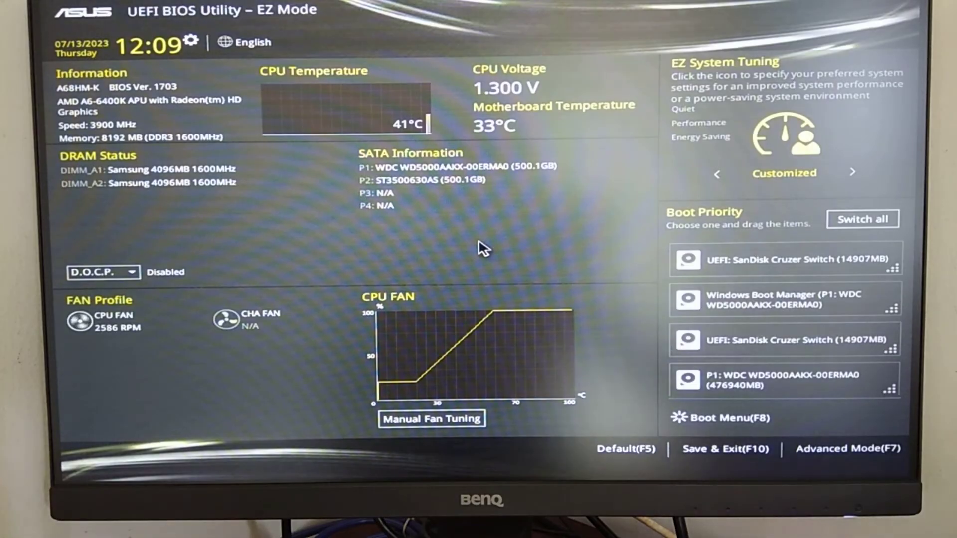
click(852, 451)
click(545, 64)
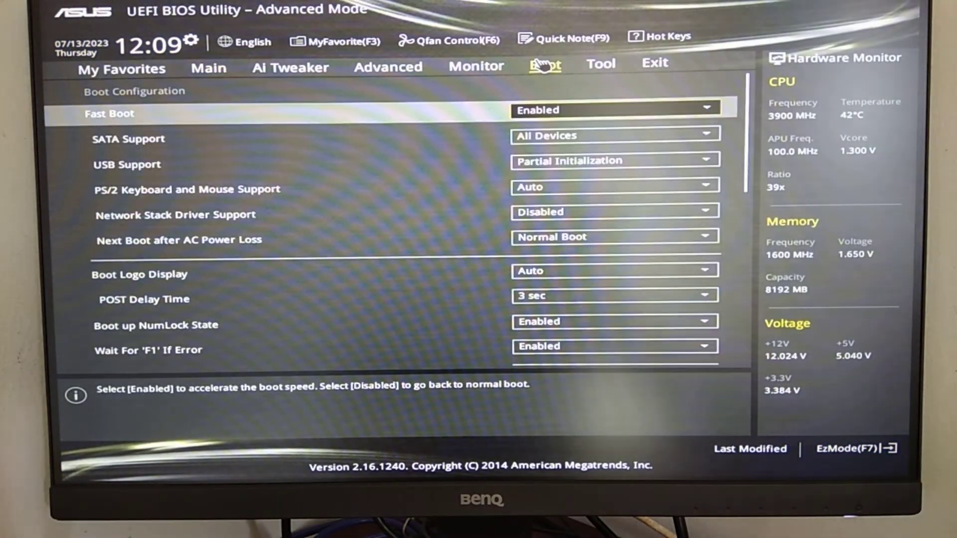
scroll(329, 200, down, 5)
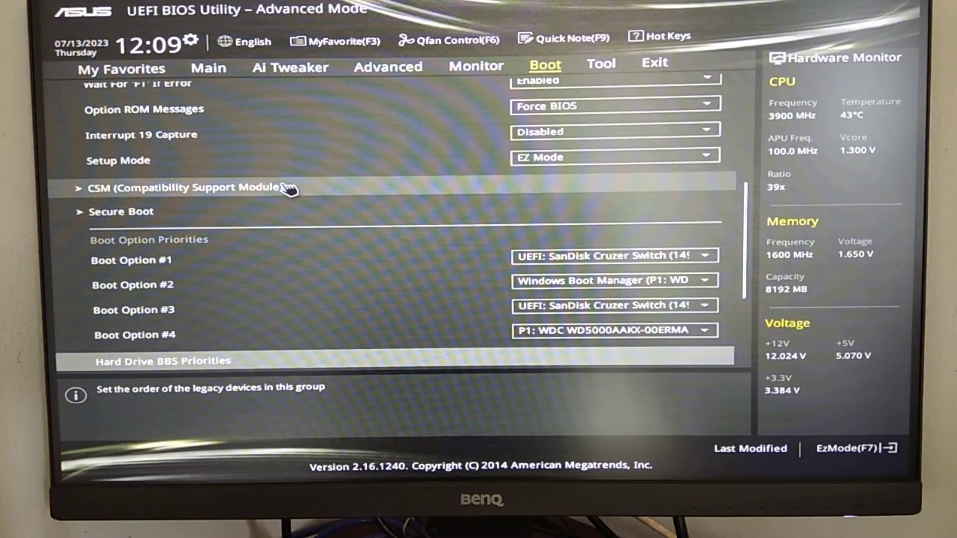
click(289, 189)
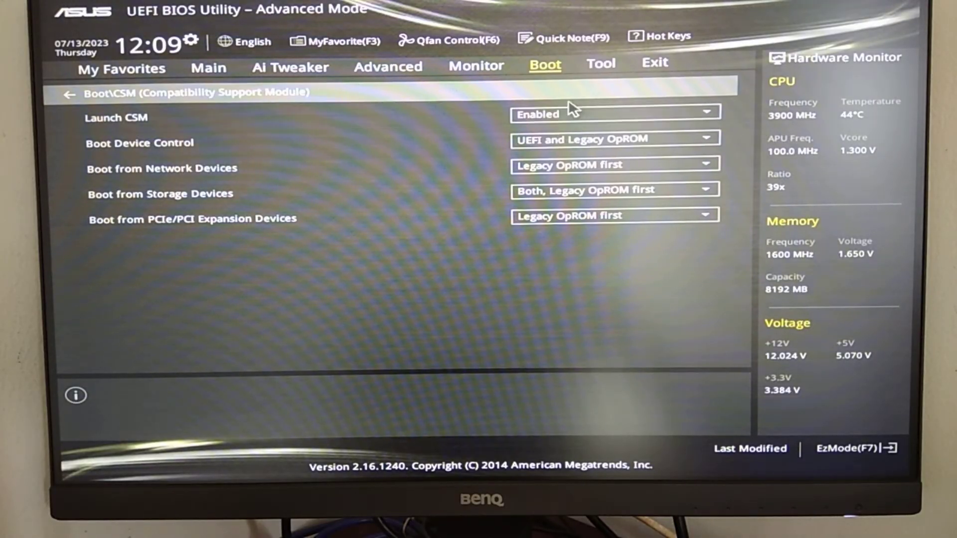
Step: Back in EZ Mode, boot once from the UEFI: SanDisk Cruzer Switch drive
click(848, 449)
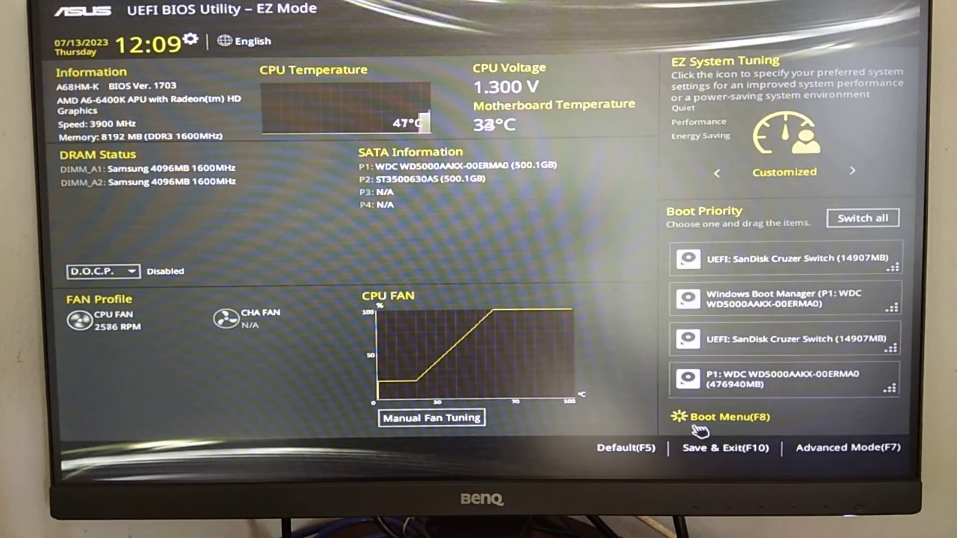
click(729, 419)
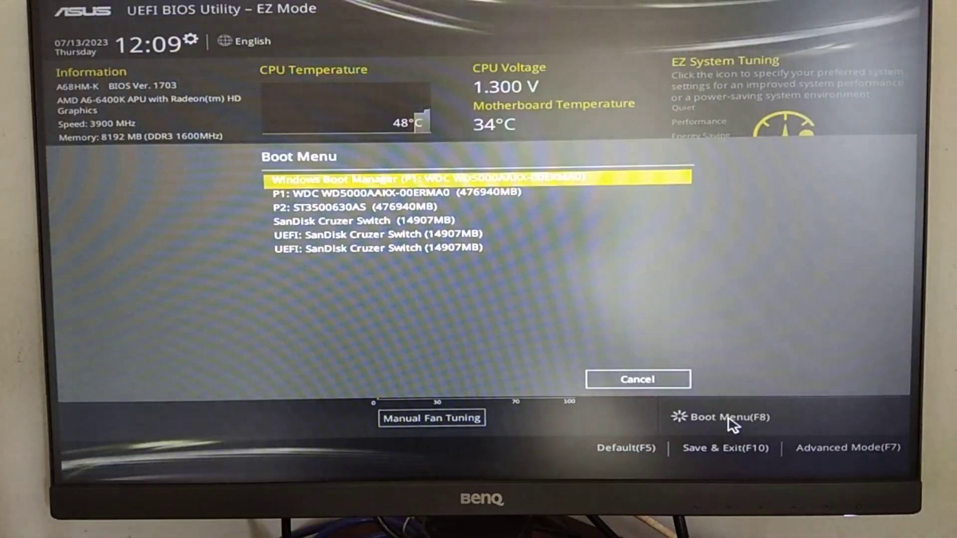
click(424, 232)
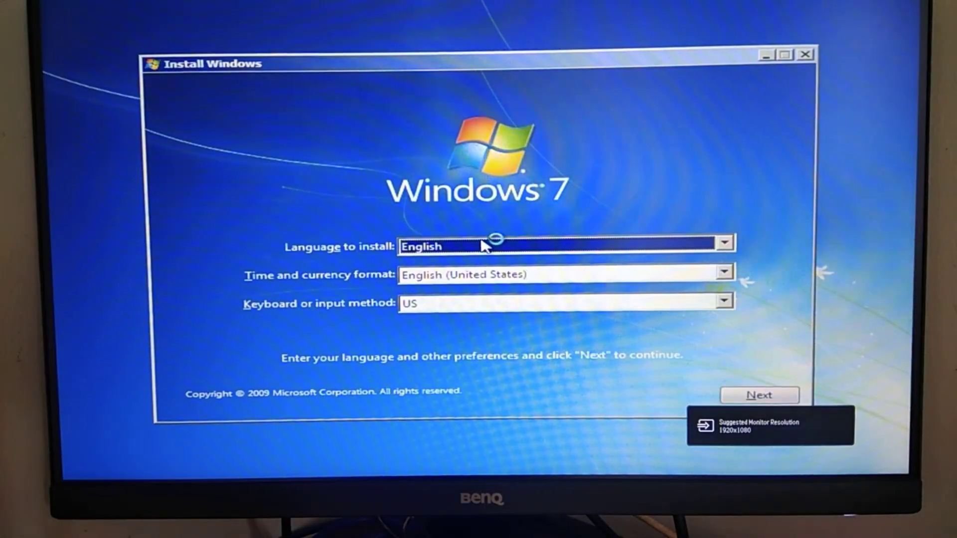
Step: Keep English, English (United States) time format and US keyboard, and start the Windows 7 installation
key(Return)
click(416, 241)
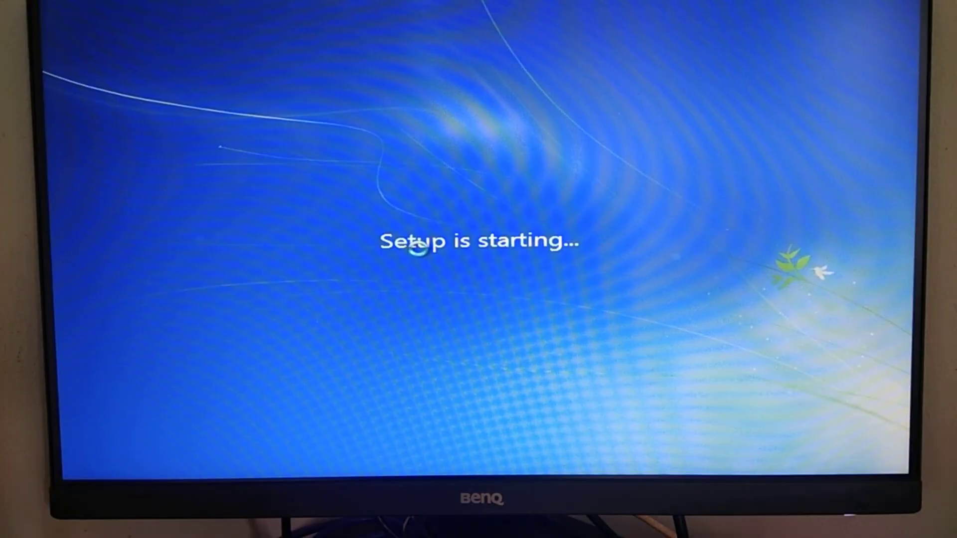